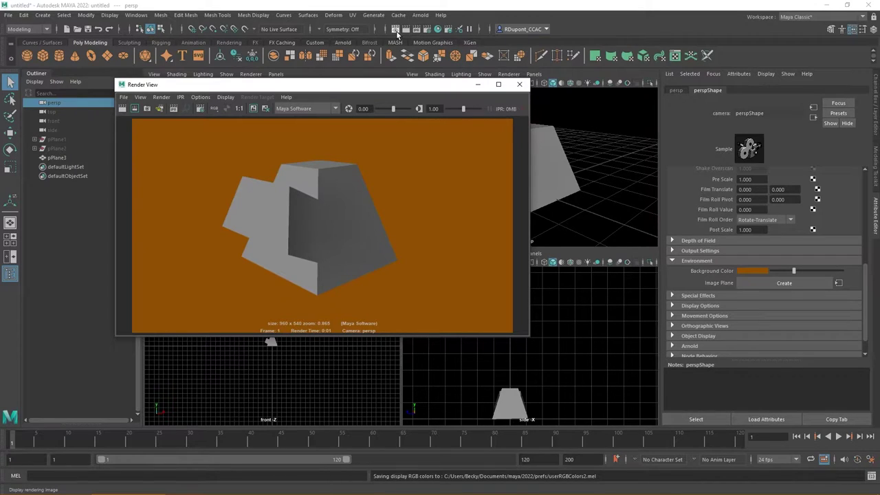
# Step: Open Render View's Save Image dialog and widen its Options panel to read the save modes
pyautogui.click(121, 96)
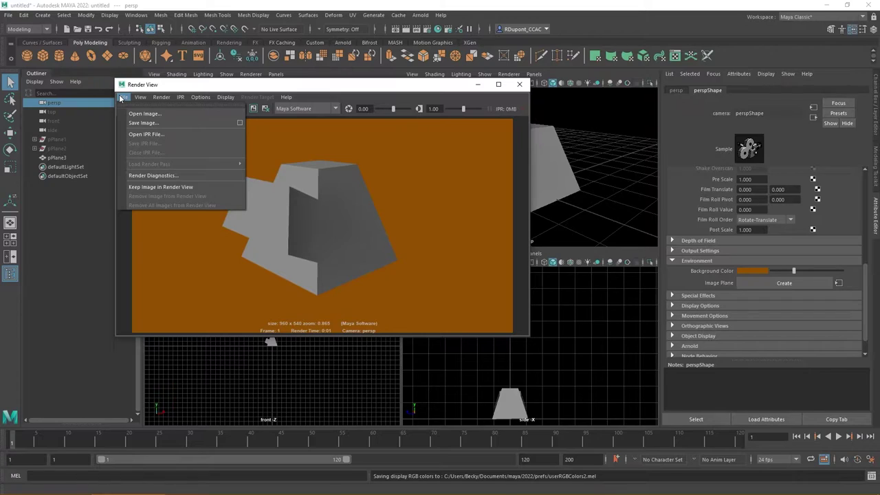
pyautogui.click(142, 123)
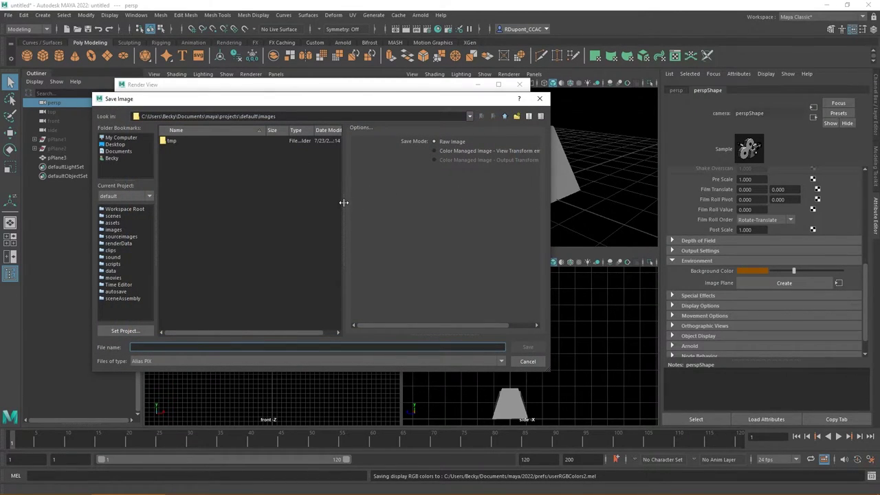
pyautogui.moveTo(343, 202); pyautogui.dragTo(281, 201)
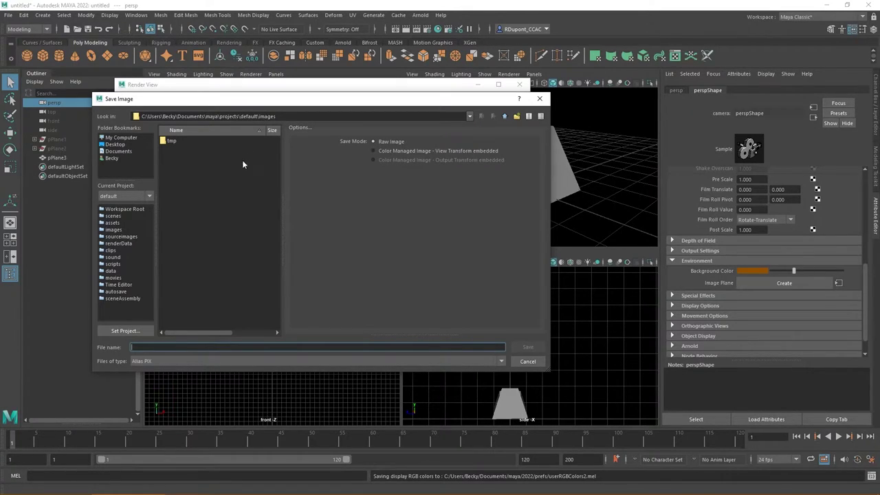
# Step: Set the file type to PNG and name the Raw Image file exampleRender_RawImage
pyautogui.click(158, 361)
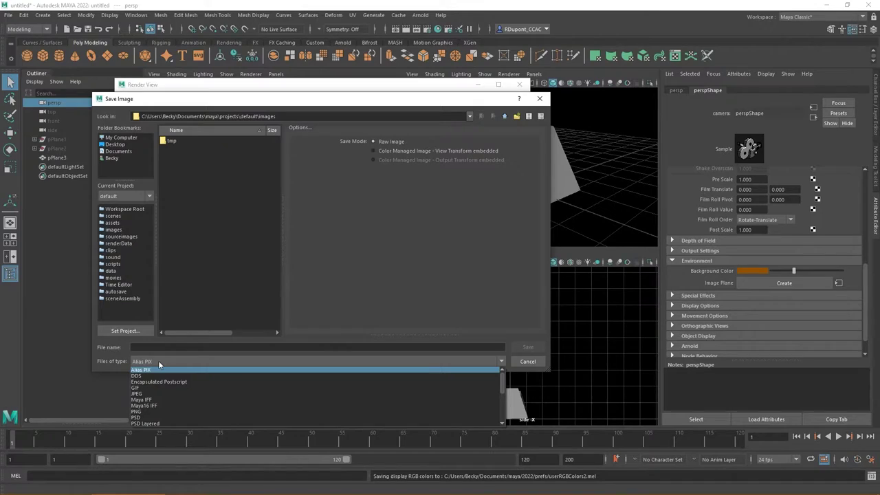
pyautogui.scroll(-1, 157, 385)
pyautogui.click(149, 393)
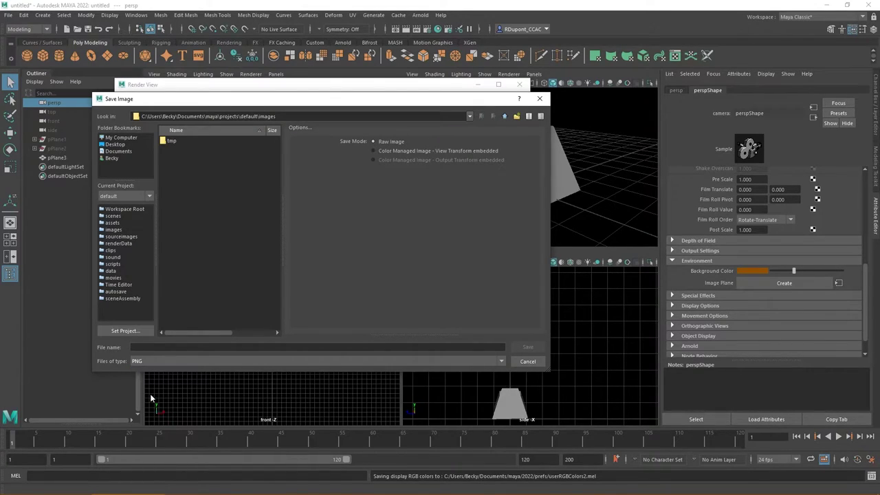
pyautogui.click(155, 348)
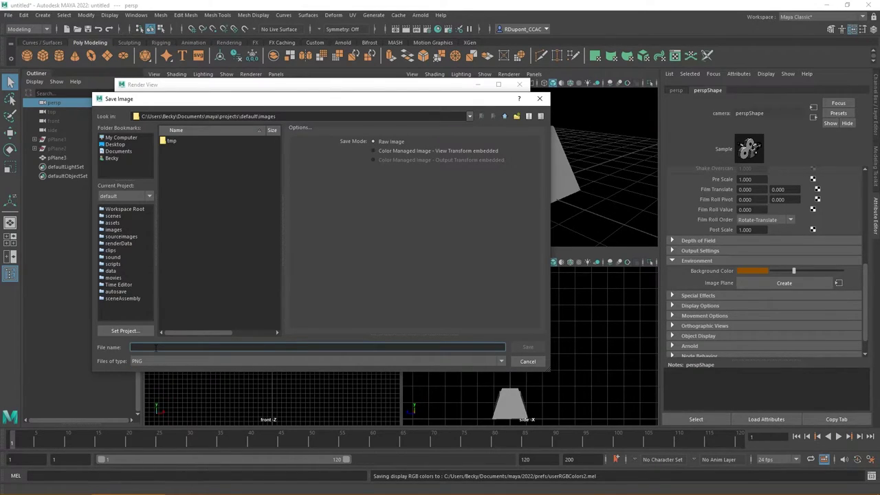
pyautogui.write('examp')
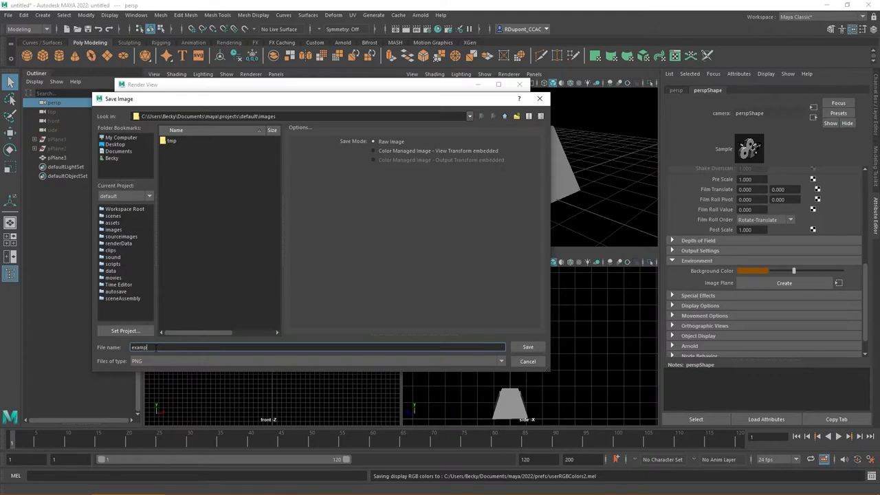
pyautogui.write('leRender')
pyautogui.moveTo(370, 103); pyautogui.dragTo(606, 168)
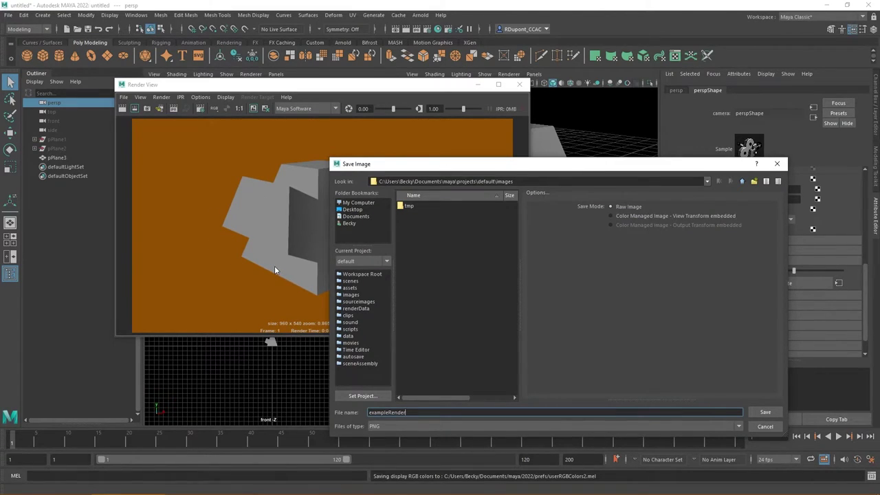
pyautogui.write('_RawImage')
# Step: Save the raw PNG, then save a second PNG named exampleRenderer_ColorManagedImage
pyautogui.click(760, 412)
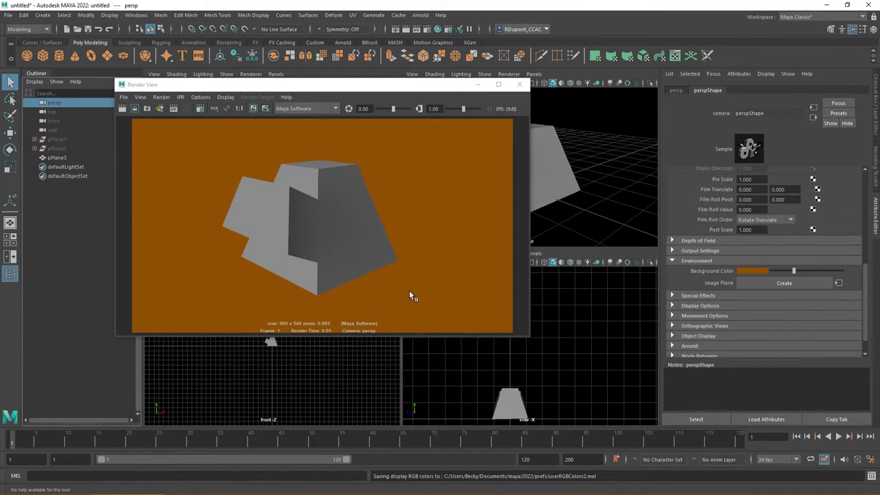
pyautogui.click(123, 97)
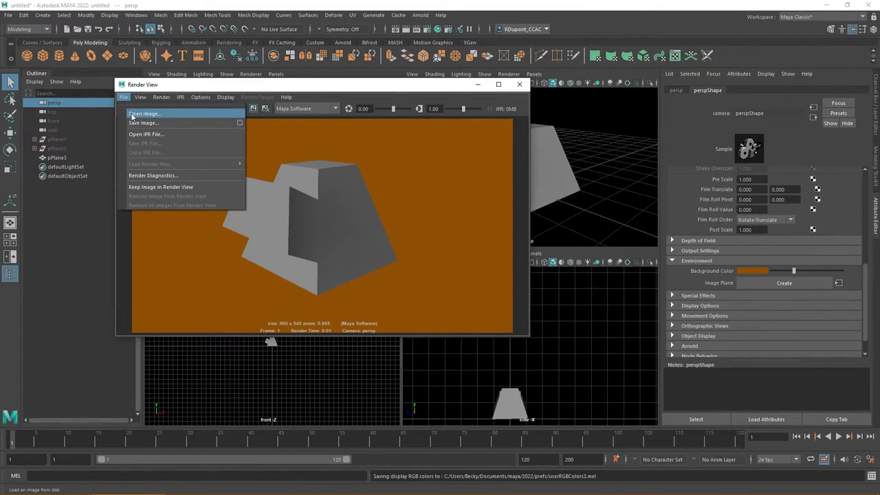
pyautogui.click(142, 123)
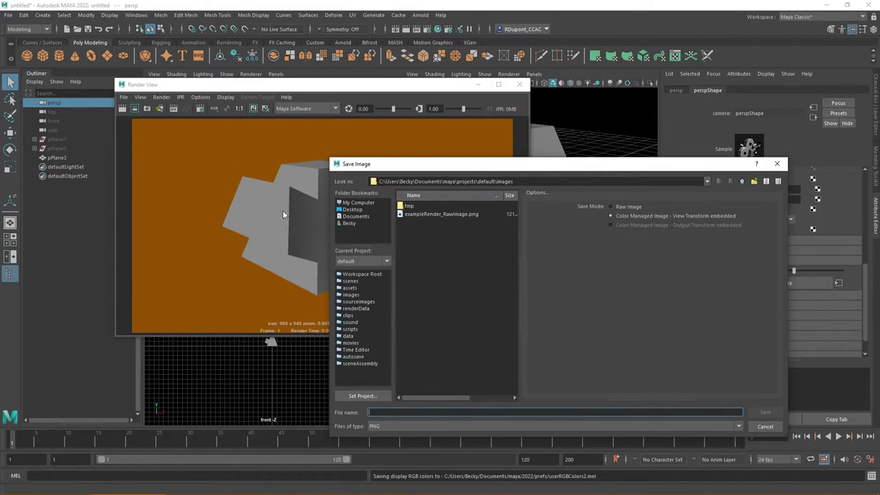
pyautogui.write('exampleRendere')
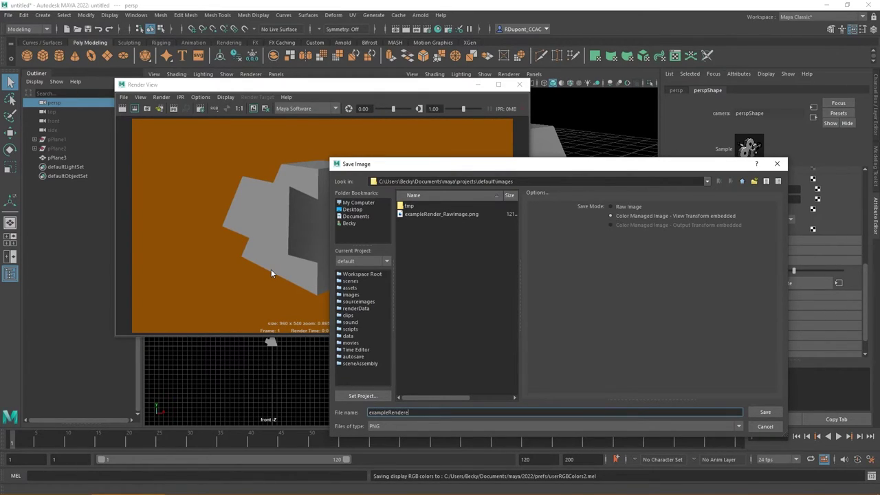
pyautogui.write('r_ColorManagedImage')
pyautogui.click(765, 412)
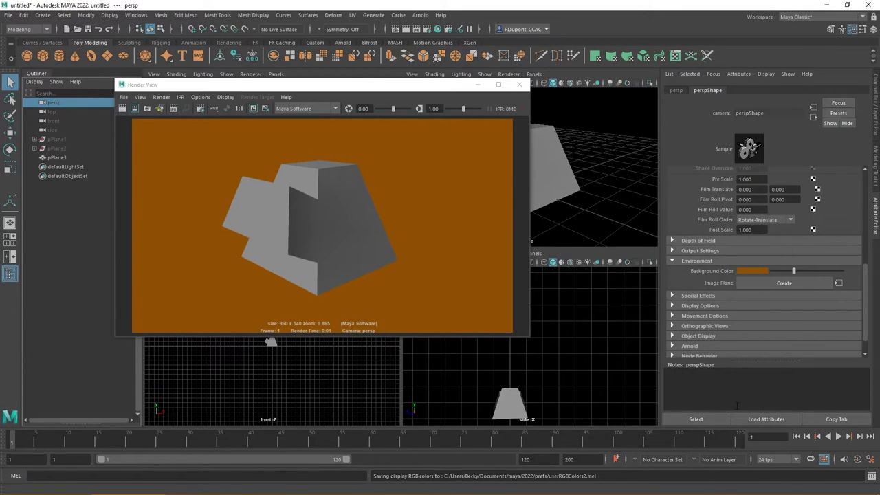
# Step: Browse to Documents\maya\projects\default\images in File Explorer and open exampleRender_RawImage
pyautogui.press('super')
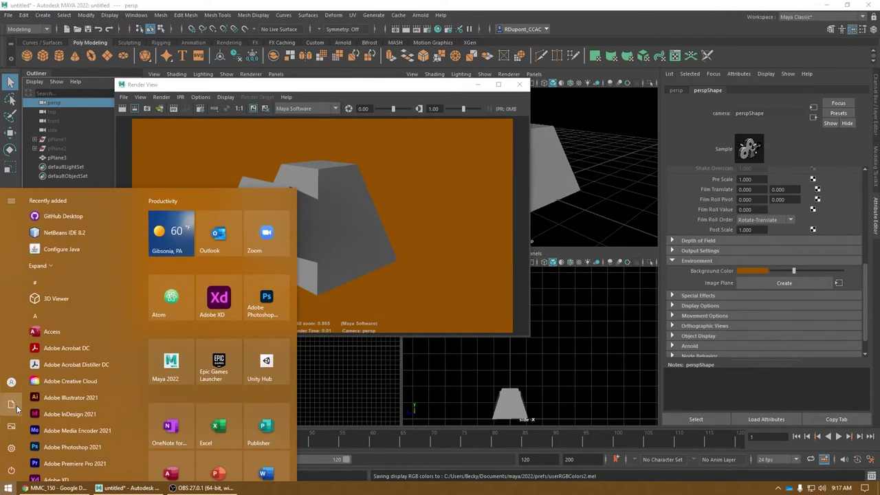
pyautogui.click(11, 404)
pyautogui.doubleClick(499, 238)
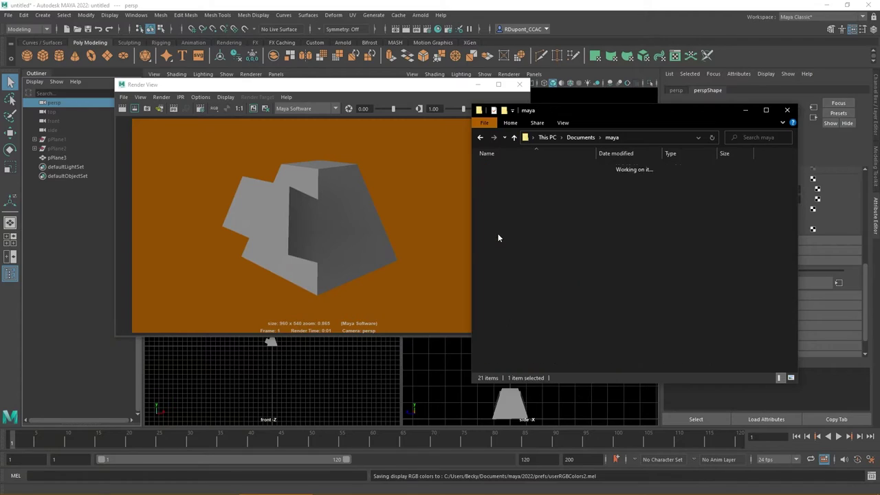
pyautogui.doubleClick(499, 176)
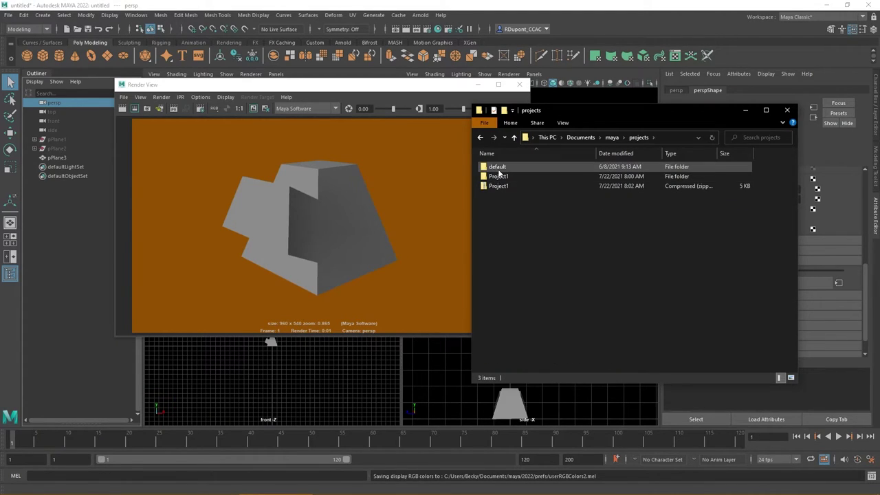
pyautogui.doubleClick(498, 167)
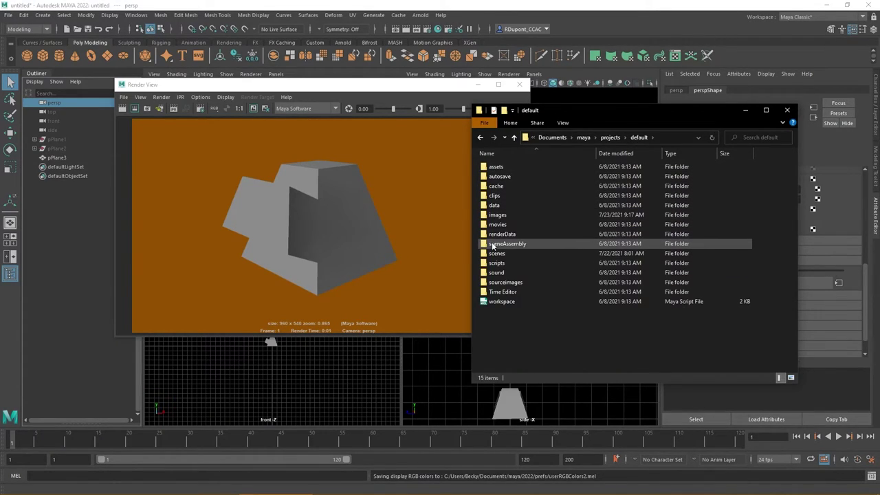
pyautogui.doubleClick(495, 216)
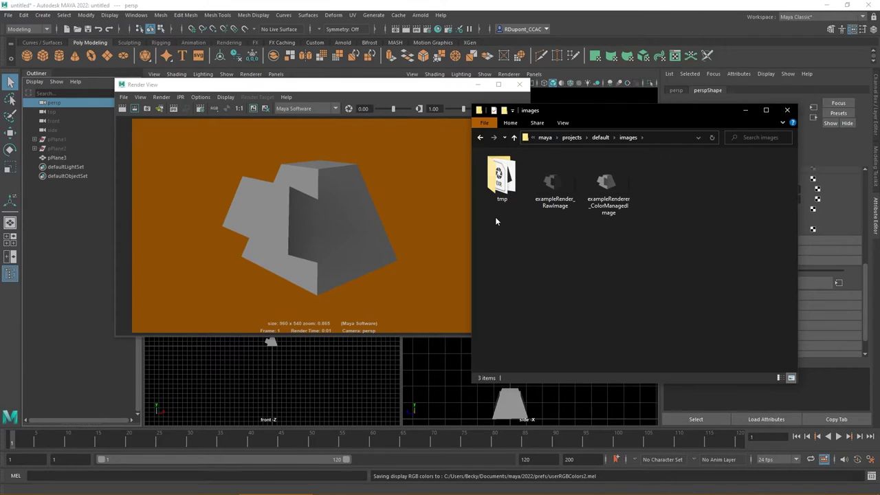
pyautogui.doubleClick(555, 198)
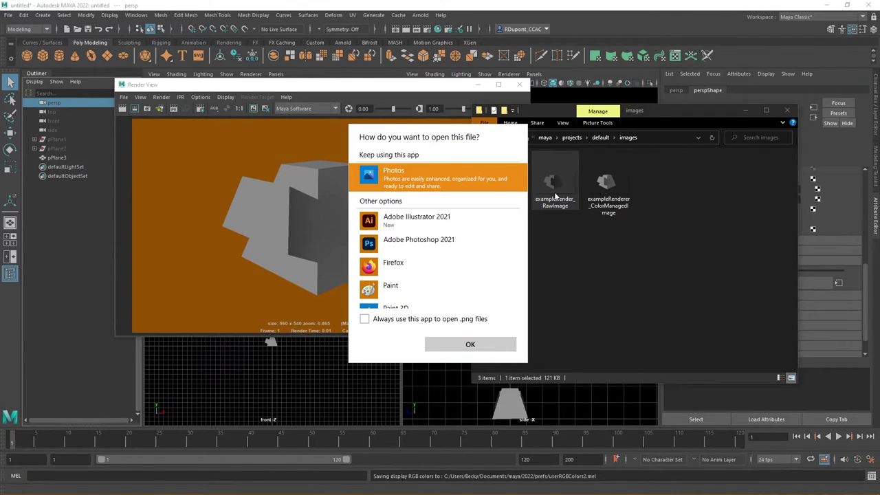
# Step: View the raw PNG in Photos and flip to exampleRenderer_ColorManagedImage to compare brightness
pyautogui.click(435, 340)
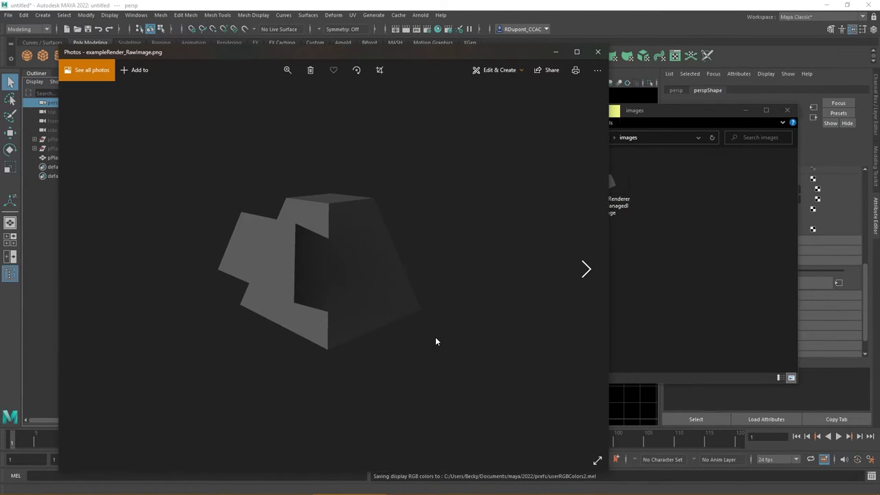
pyautogui.click(586, 269)
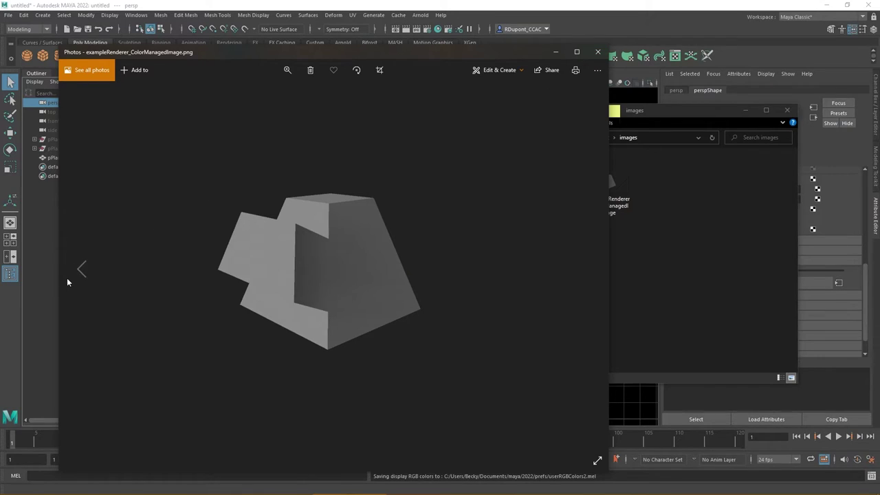
pyautogui.click(81, 270)
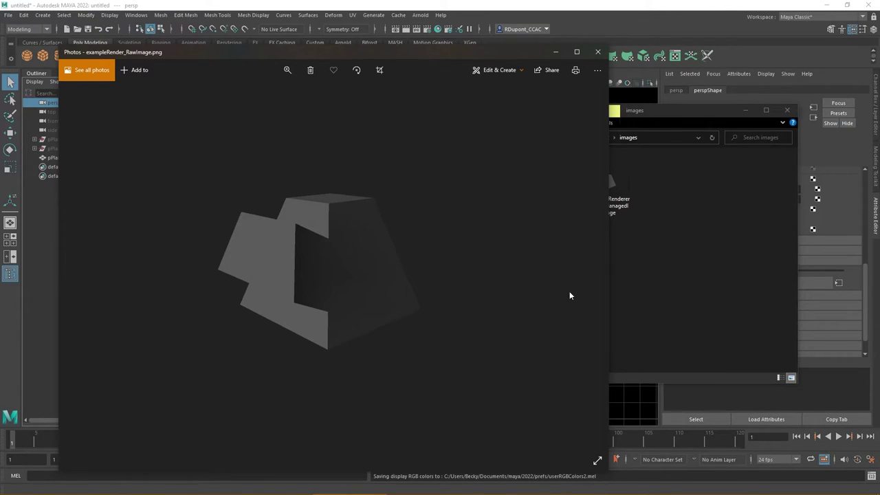
pyautogui.click(586, 270)
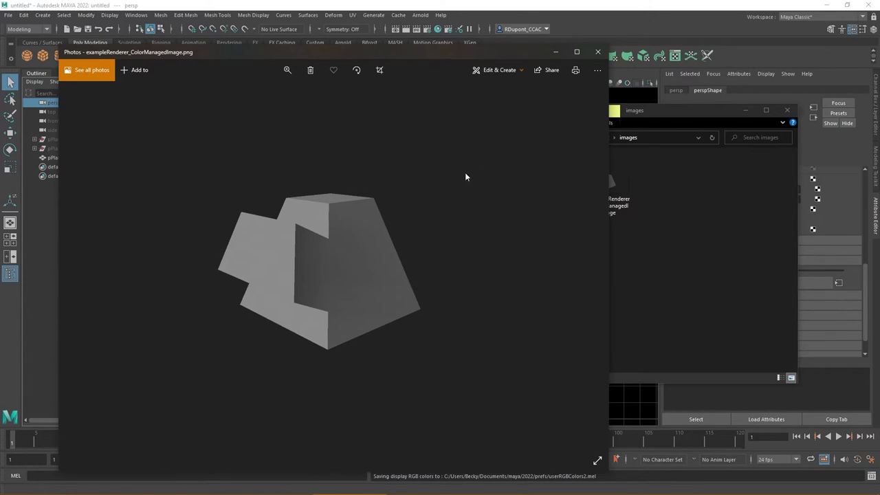
# Step: Close Photos and save the render as a Raw Image JPEG named exampleRender_RawImage
pyautogui.click(598, 52)
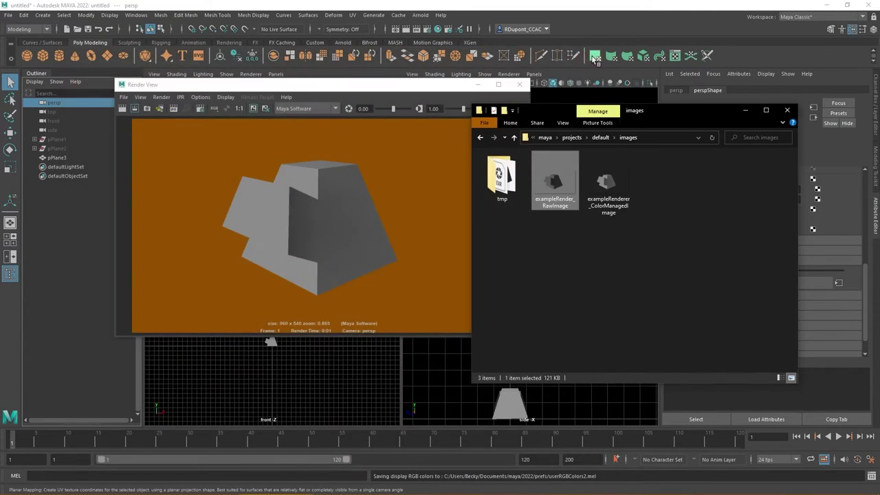
pyautogui.click(123, 97)
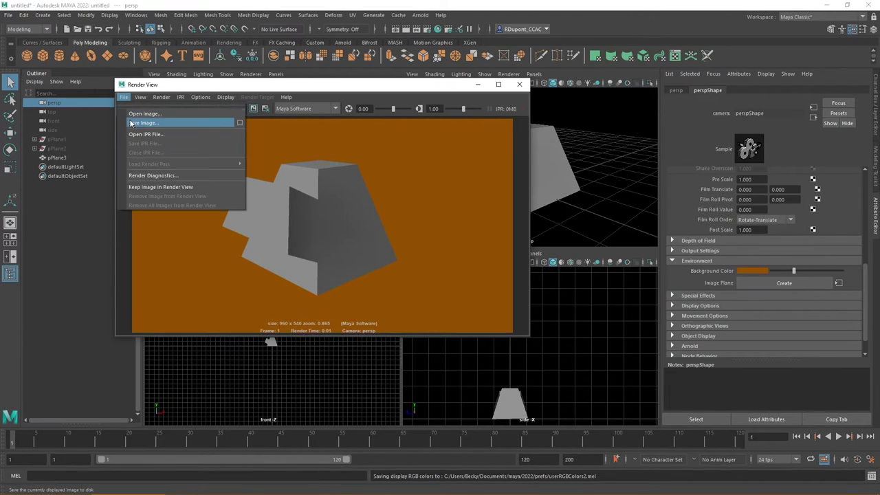
pyautogui.click(143, 123)
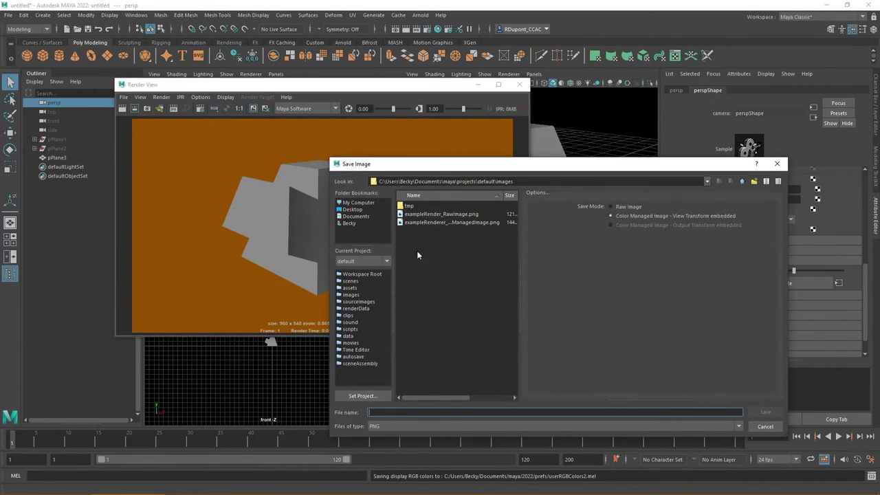
pyautogui.click(422, 214)
pyautogui.click(610, 207)
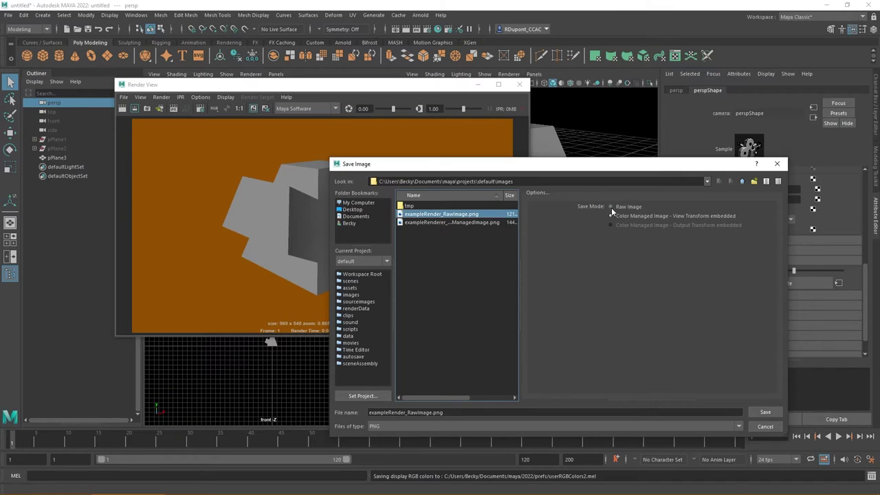
pyautogui.click(440, 426)
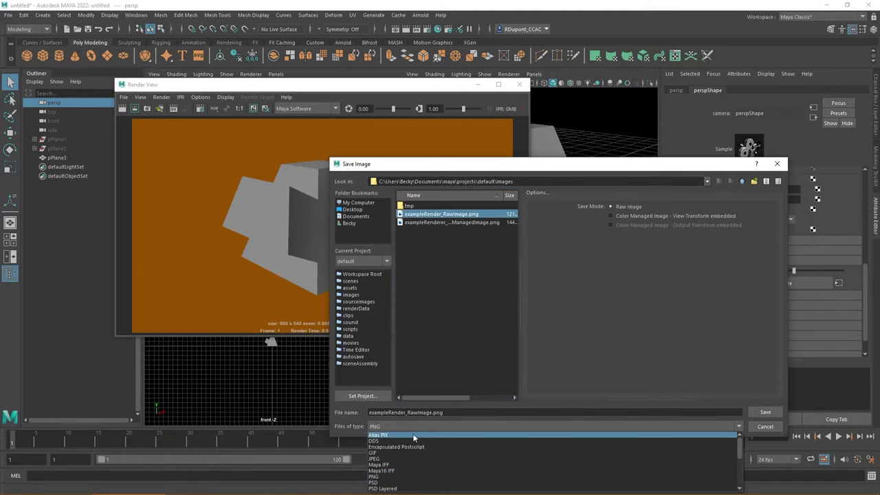
pyautogui.click(385, 459)
pyautogui.click(764, 412)
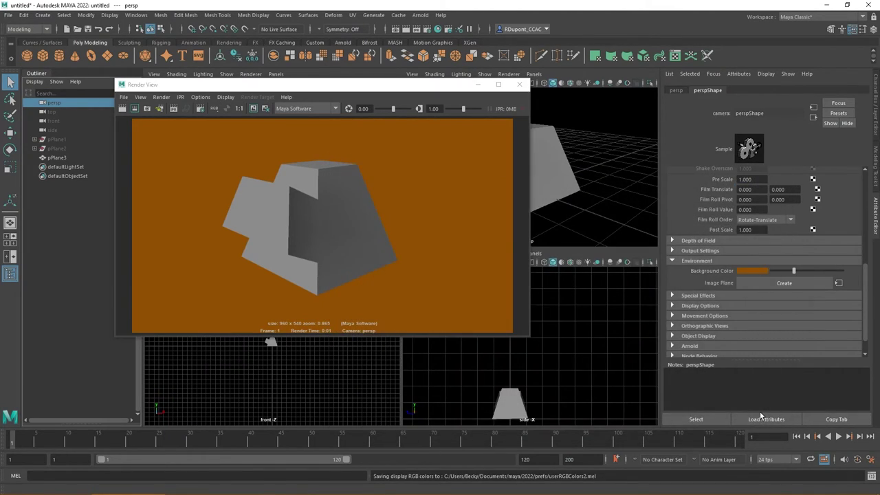
pyautogui.hotkey('alt', 'Tab')
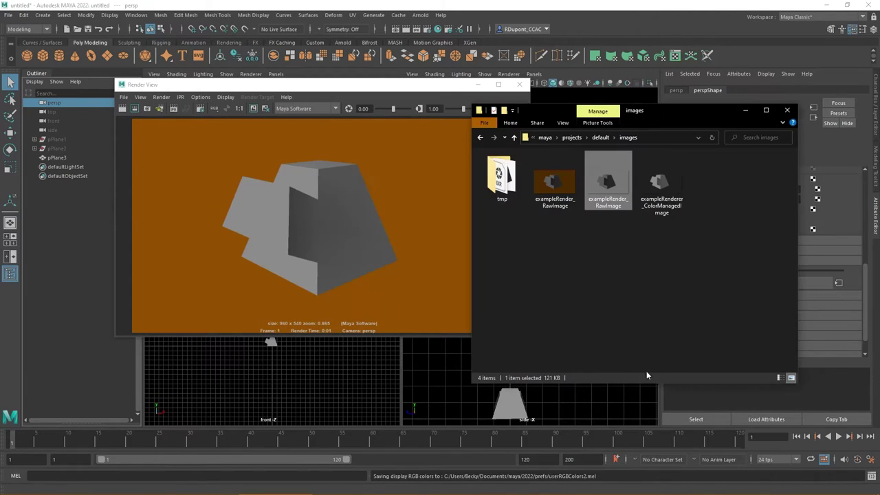
pyautogui.doubleClick(543, 184)
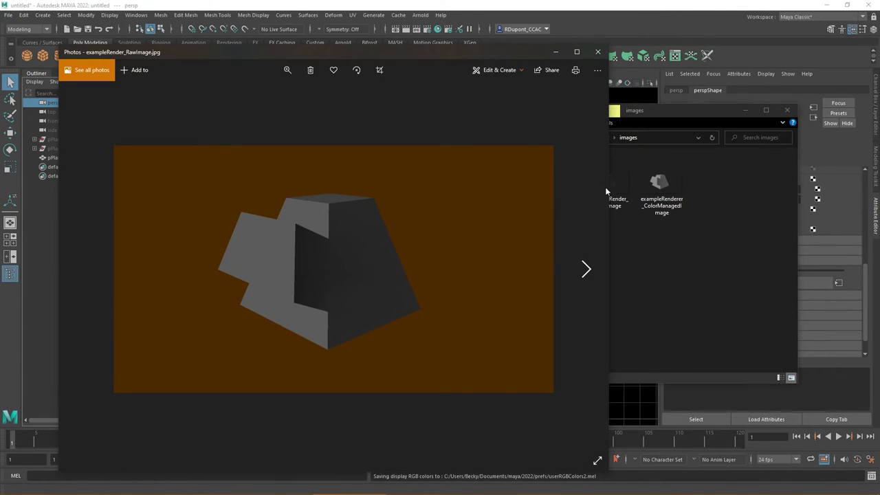
pyautogui.doubleClick(659, 183)
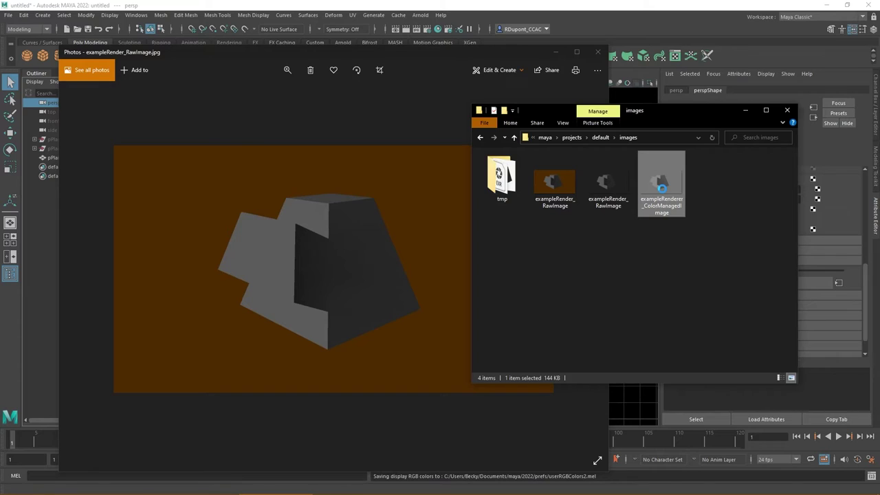
pyautogui.rightClick(661, 187)
pyautogui.click(646, 194)
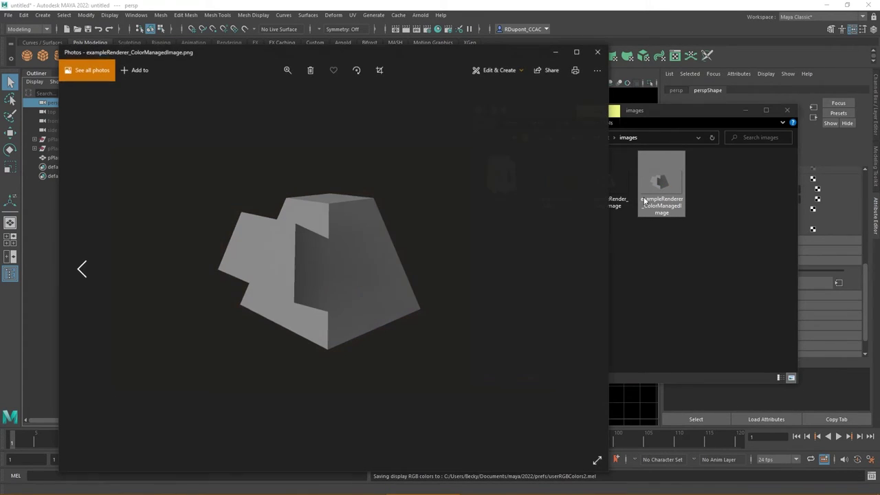
pyautogui.moveTo(410, 51); pyautogui.dragTo(743, 57)
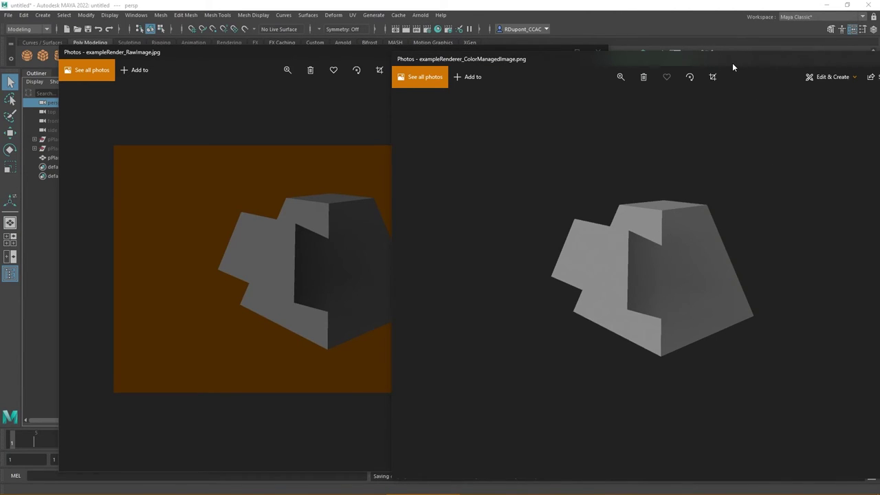
pyautogui.moveTo(733, 65); pyautogui.dragTo(619, 73)
pyautogui.click(817, 66)
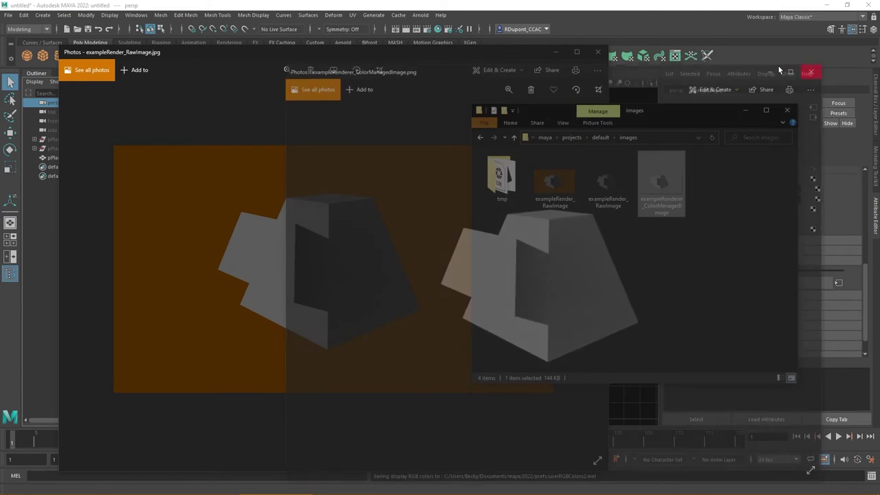
pyautogui.click(597, 51)
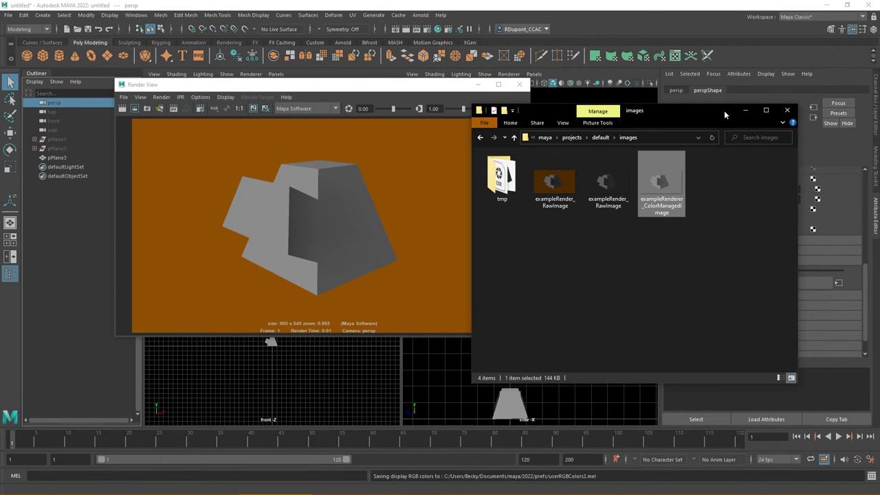
# Step: Close Explorer, reopen Render View's Save Image dialog, and widen the file list to show types and dates
pyautogui.click(786, 110)
pyautogui.click(124, 98)
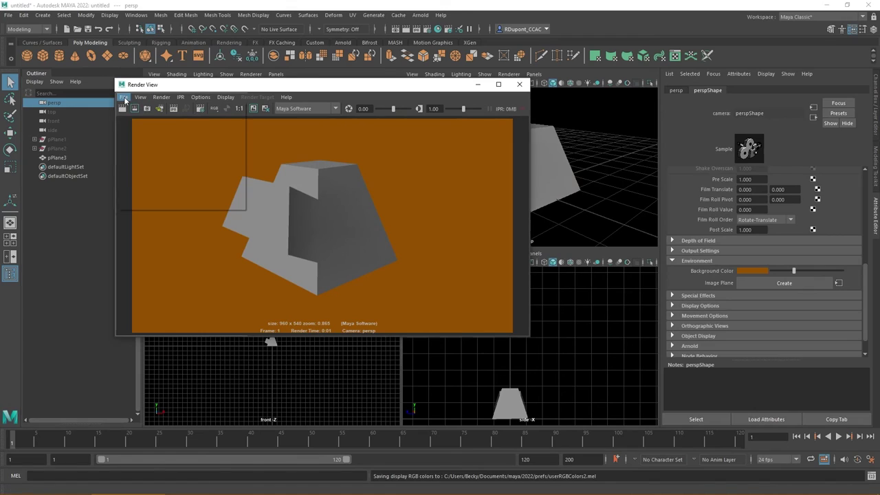
pyautogui.click(134, 119)
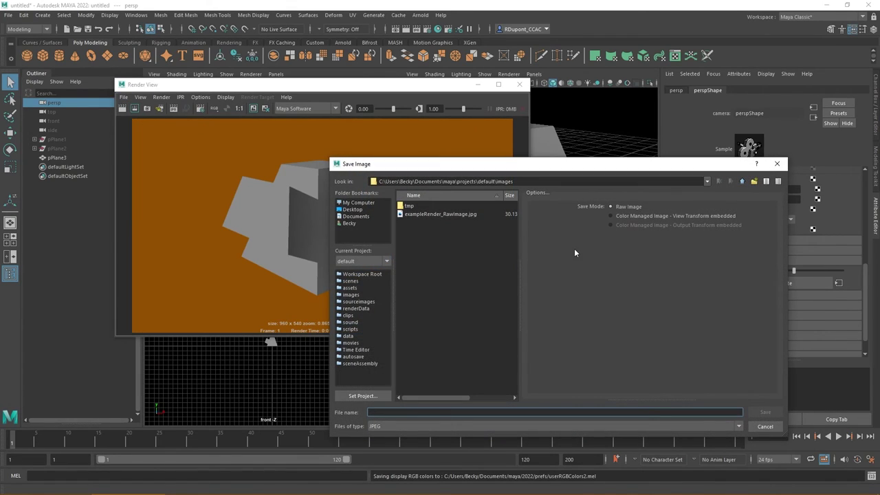
pyautogui.moveTo(518, 251); pyautogui.dragTo(567, 246)
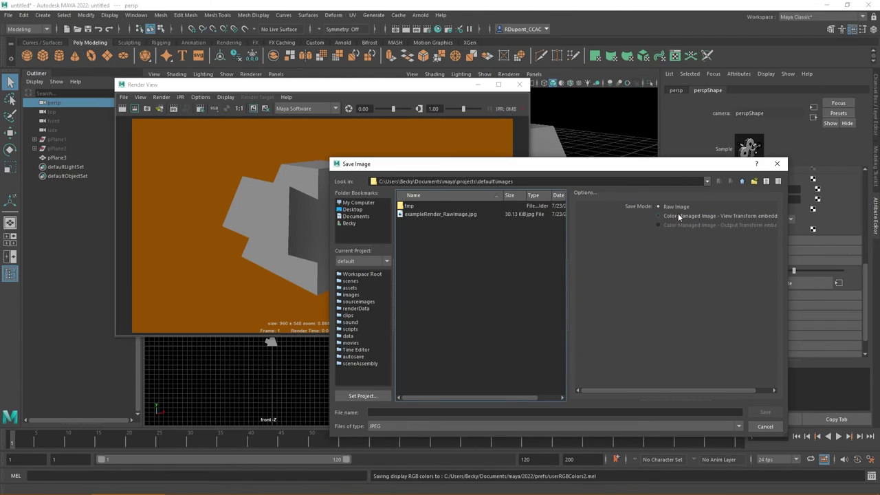